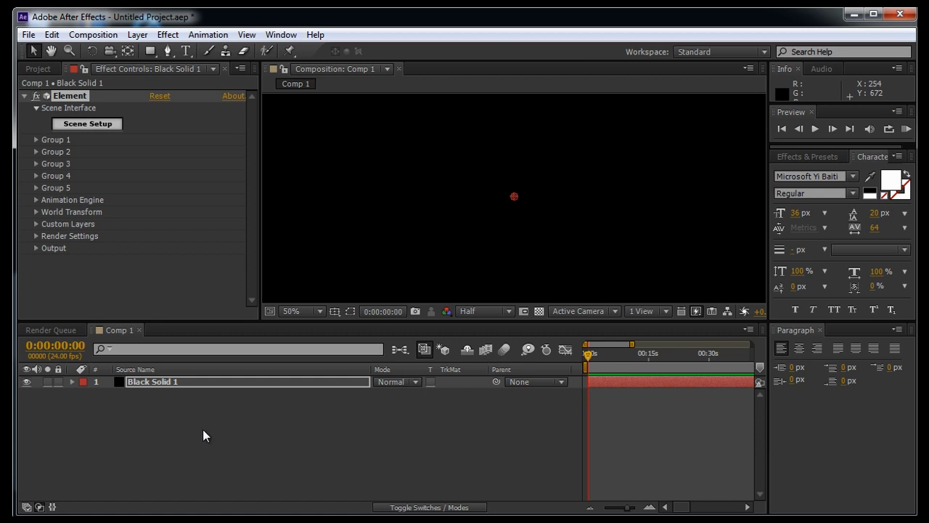
# Step: Open the Element effect's scene setup and look through the Concrete materials in the Pro_Shaders presets
pyautogui.click(80, 125)
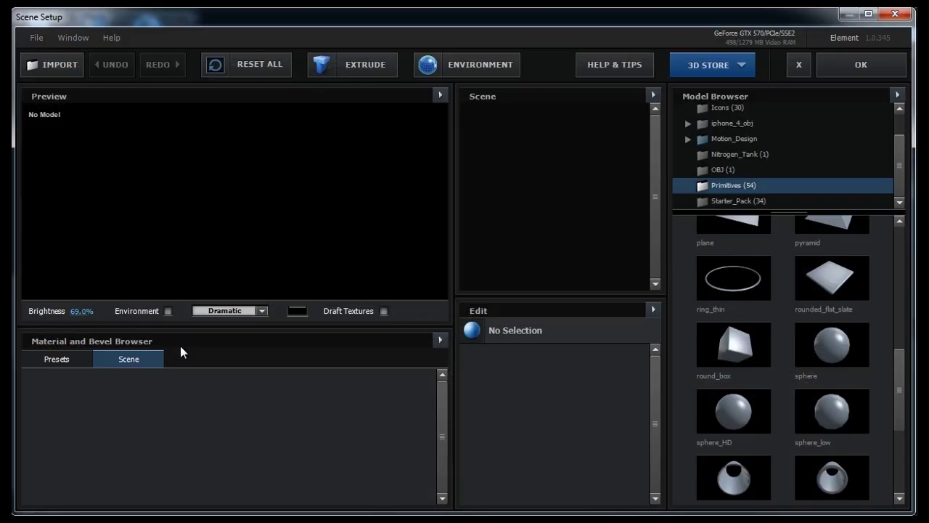
pyautogui.click(62, 357)
pyautogui.doubleClick(75, 405)
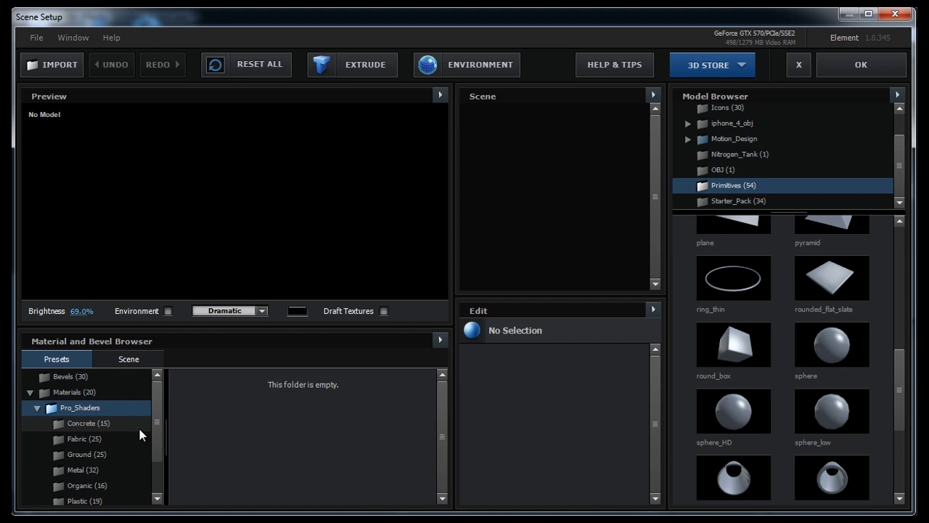
pyautogui.click(102, 425)
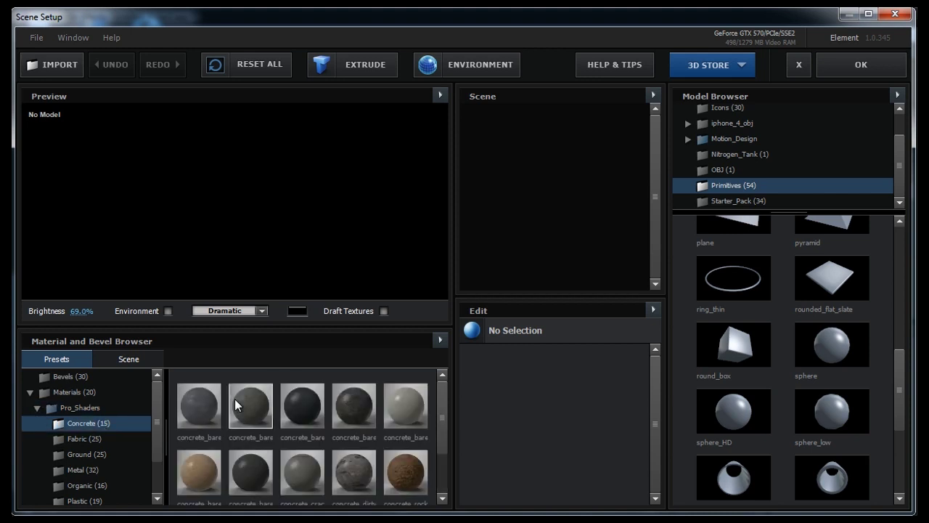
pyautogui.click(37, 409)
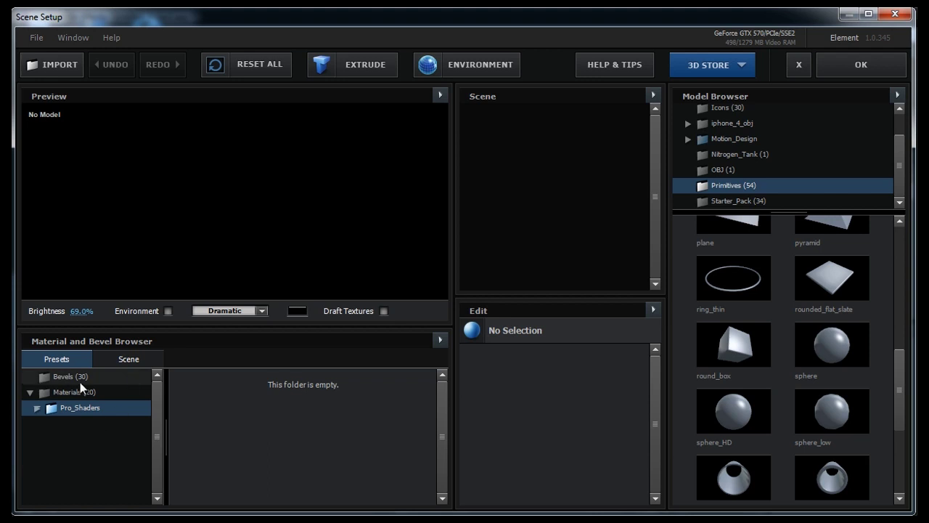
# Step: Create a new default material among the scene materials and select it for editing
pyautogui.click(128, 361)
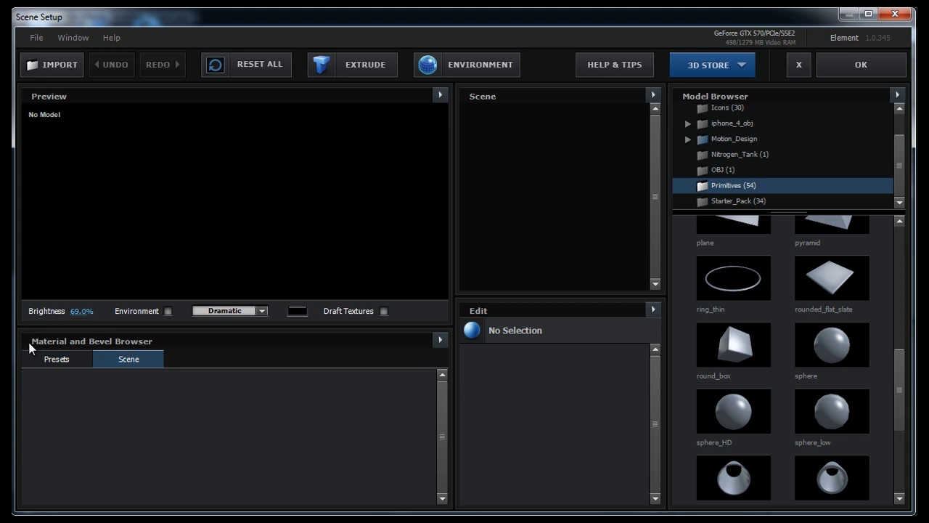
pyautogui.rightClick(56, 404)
pyautogui.click(135, 409)
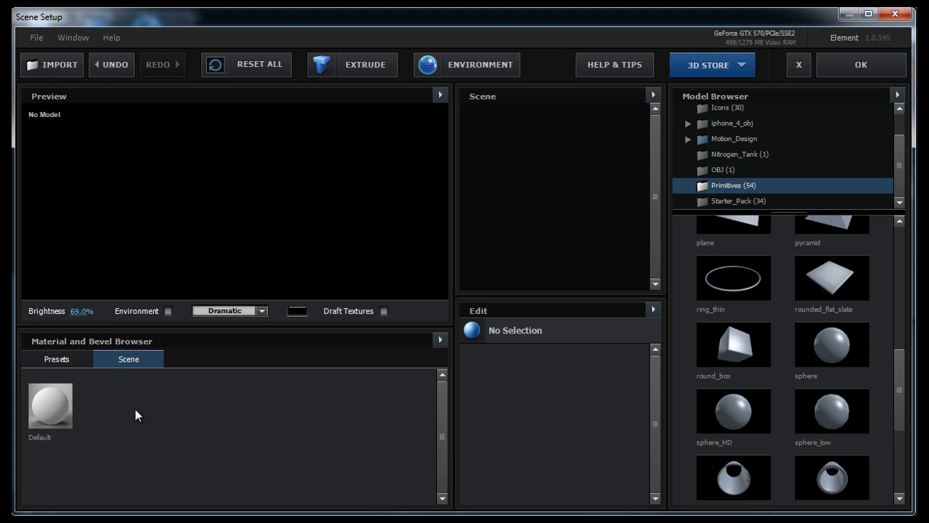
pyautogui.click(60, 415)
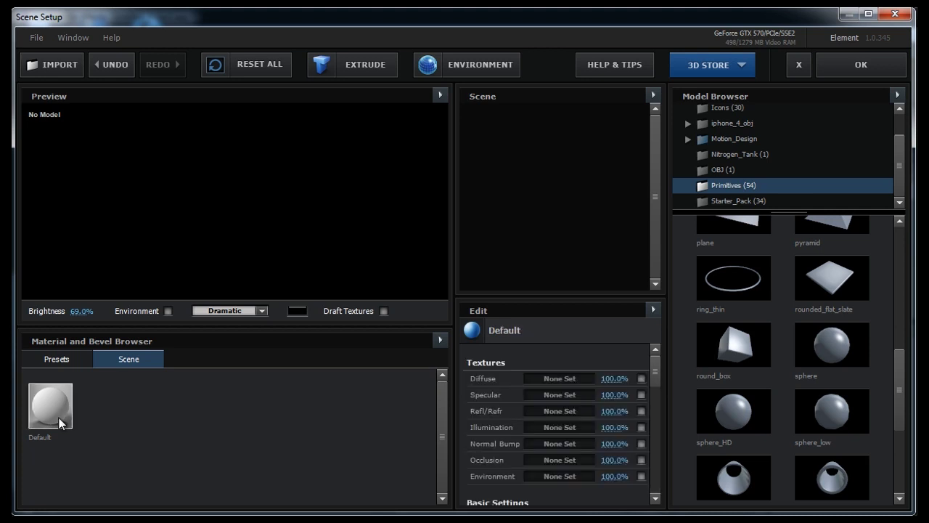
# Step: Delete the Default material from the scene materials
pyautogui.rightClick(59, 418)
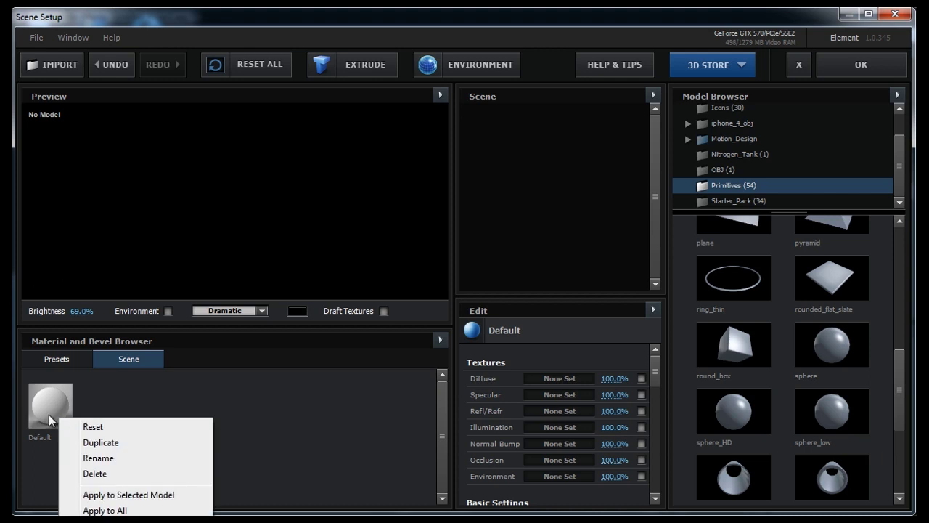
pyautogui.click(106, 474)
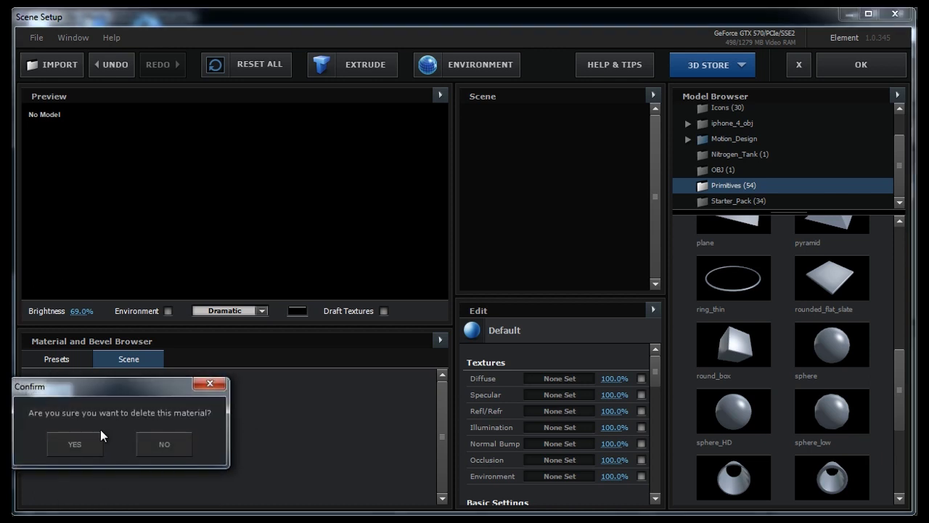
pyautogui.click(84, 439)
# Step: Add the sphere_HD primitive to the scene and set the preview lighting to Default Lights
pyautogui.scroll(3, 769, 305)
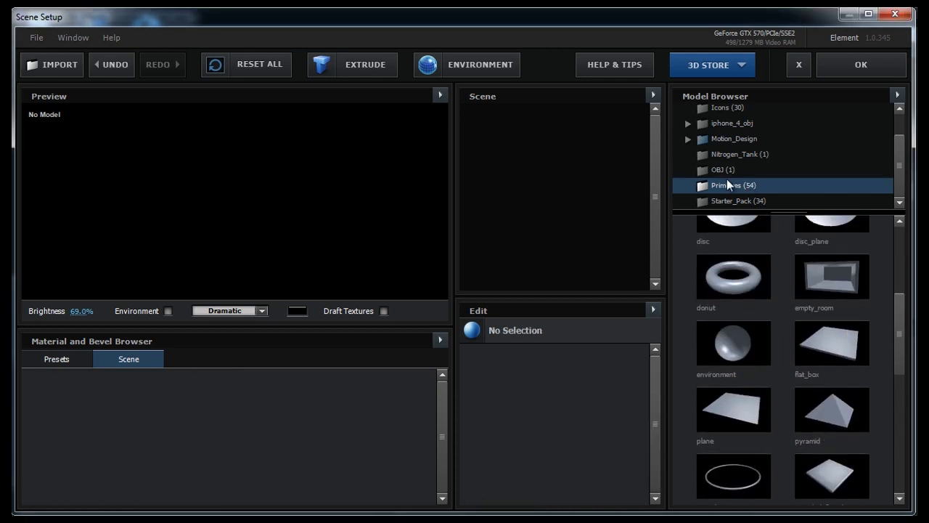
pyautogui.scroll(2, 727, 180)
pyautogui.scroll(-1, 741, 191)
pyautogui.scroll(1, 719, 145)
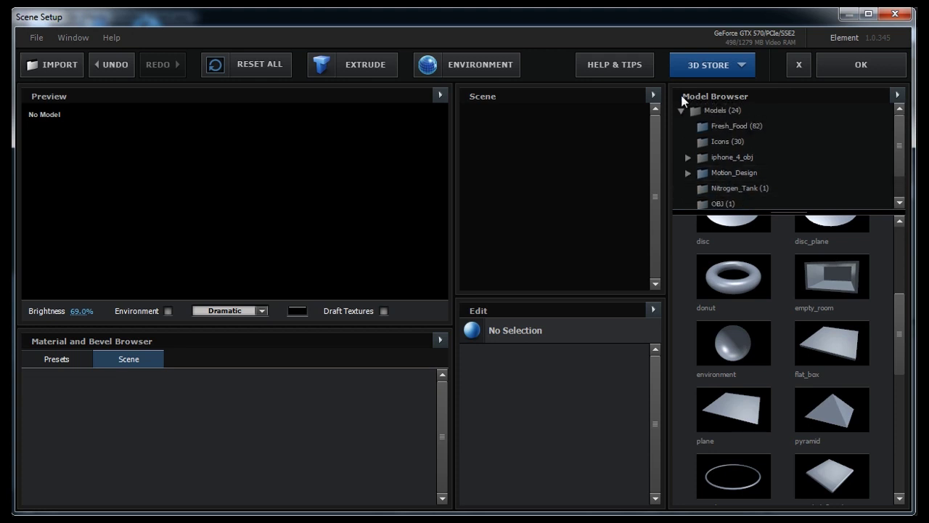
pyautogui.scroll(-2, 726, 138)
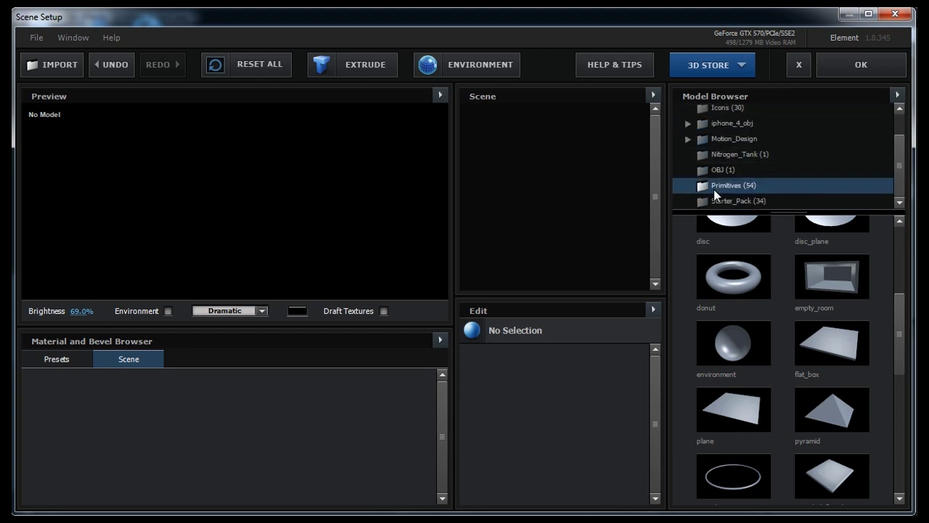
pyautogui.scroll(-3, 736, 345)
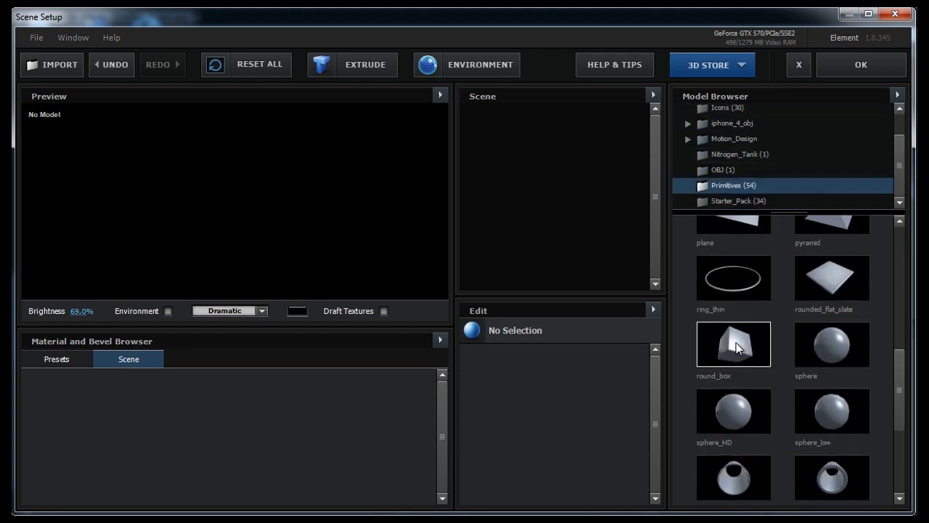
pyautogui.click(741, 421)
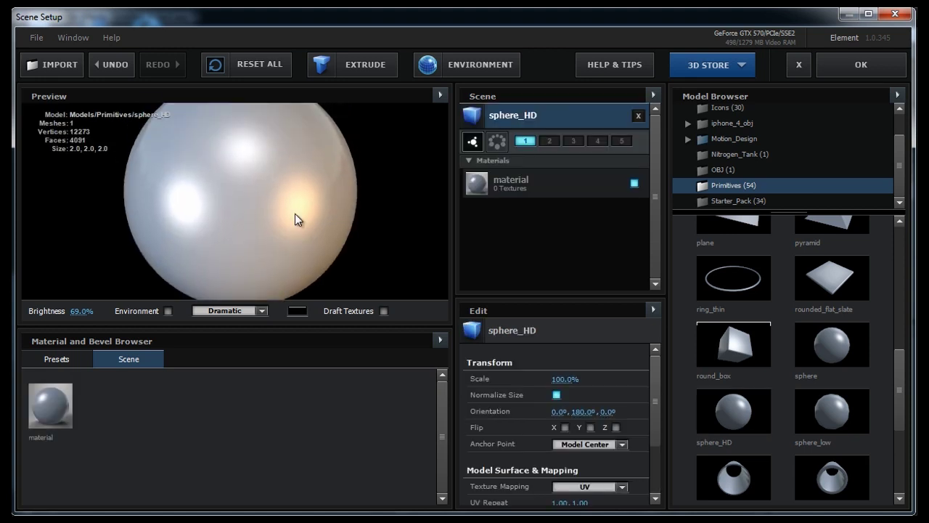
pyautogui.click(231, 311)
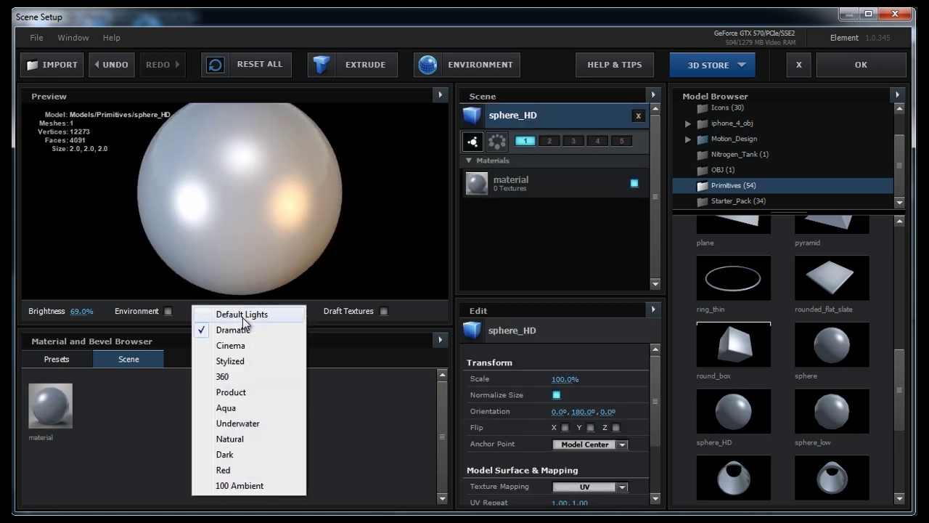
pyautogui.click(239, 314)
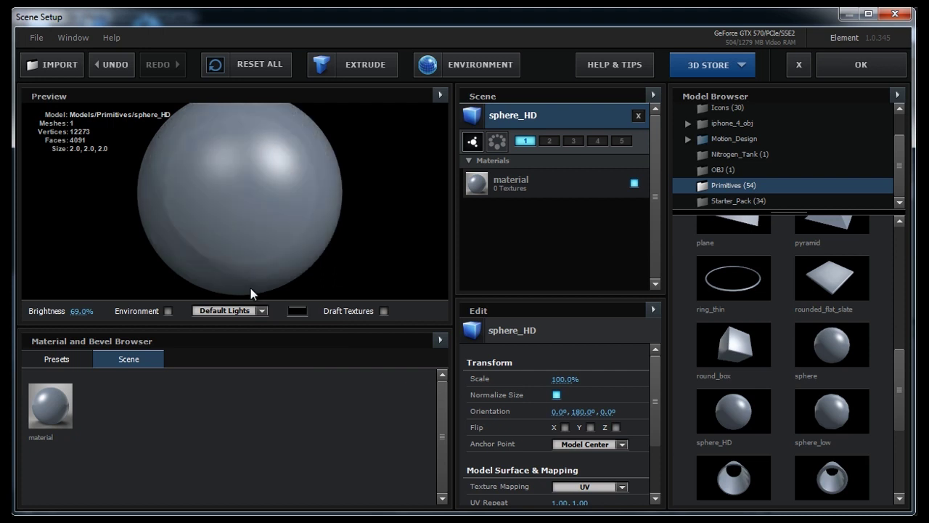
# Step: Select the sphere's material and reset it to its default settings
pyautogui.click(527, 186)
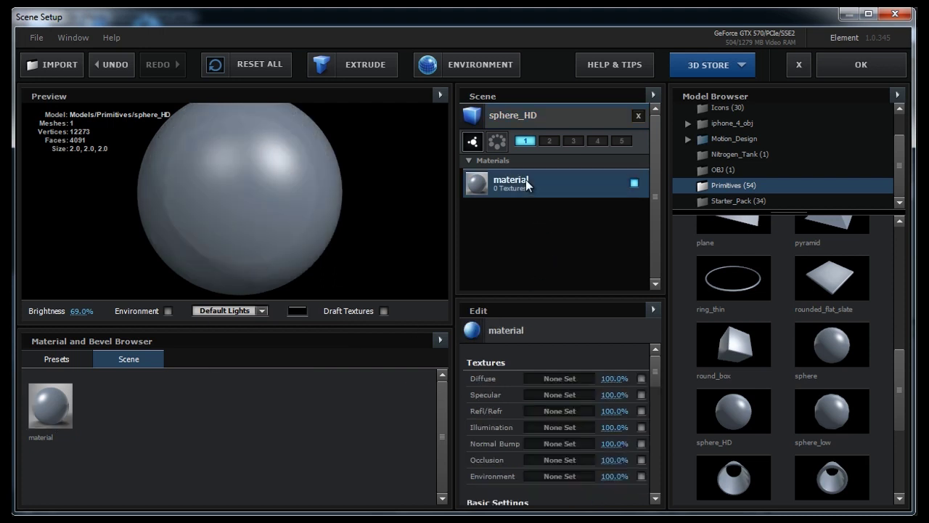
pyautogui.rightClick(39, 405)
pyautogui.click(84, 421)
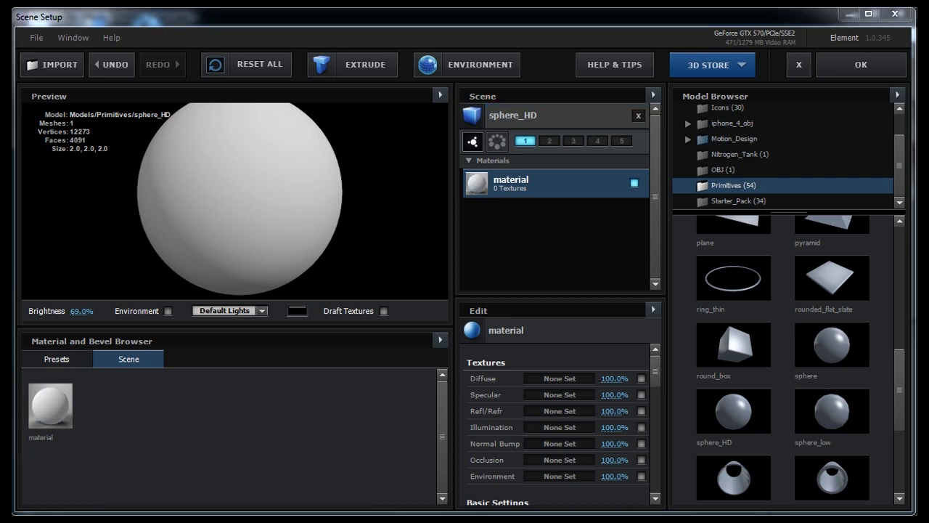
# Step: Switch to Windows Explorer and open the concrete folder in Documents > VideoCopilot > Materials
pyautogui.press('super+e')
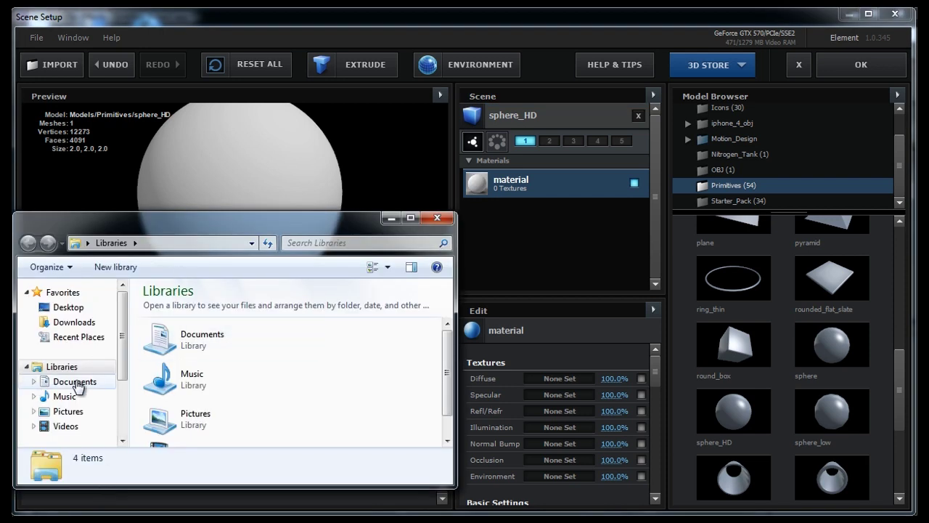
pyautogui.click(78, 387)
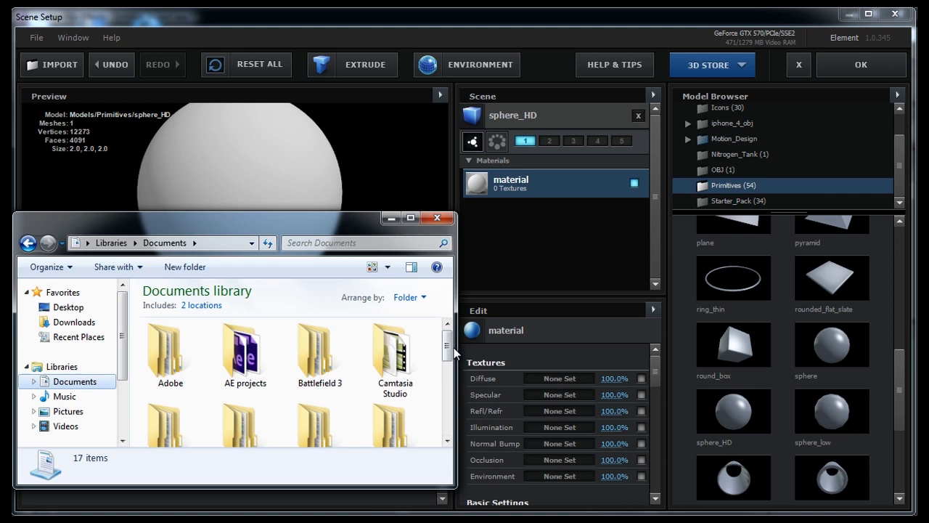
pyautogui.moveTo(451, 350); pyautogui.dragTo(448, 384)
pyautogui.doubleClick(395, 378)
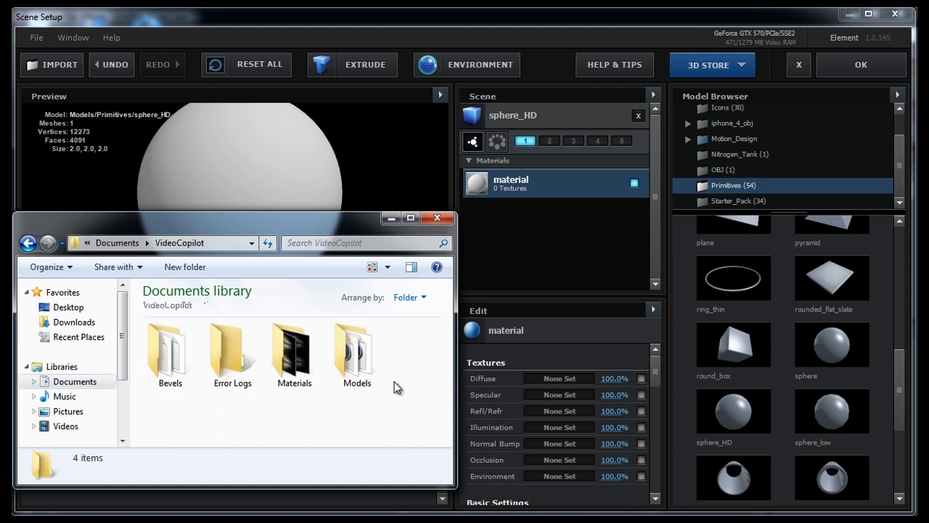
pyautogui.doubleClick(275, 362)
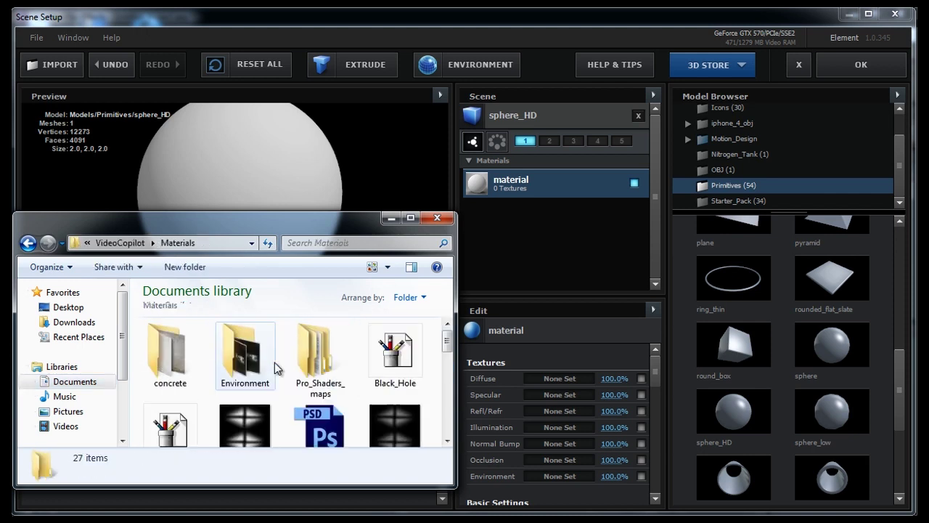
pyautogui.doubleClick(181, 364)
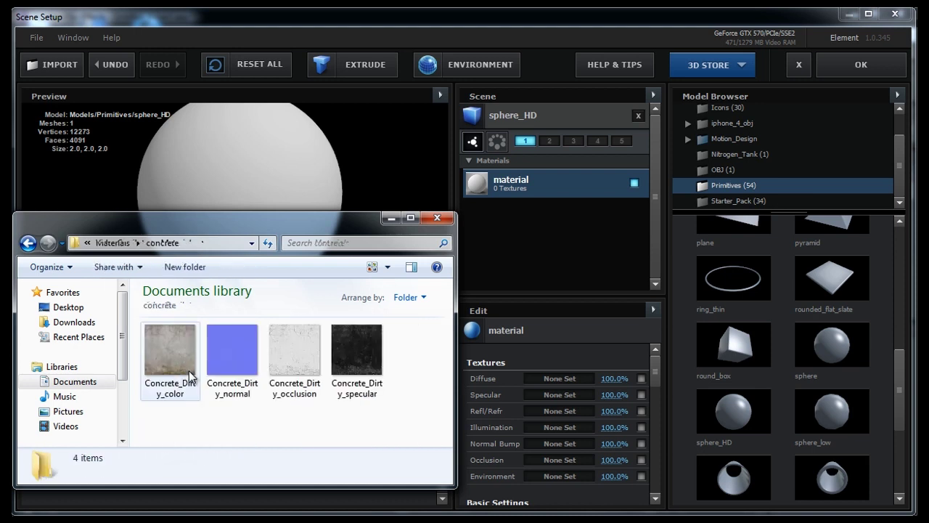
# Step: View the Concrete_Dirty texture images one after another, starting with the color map, and close the photo viewer
pyautogui.doubleClick(170, 363)
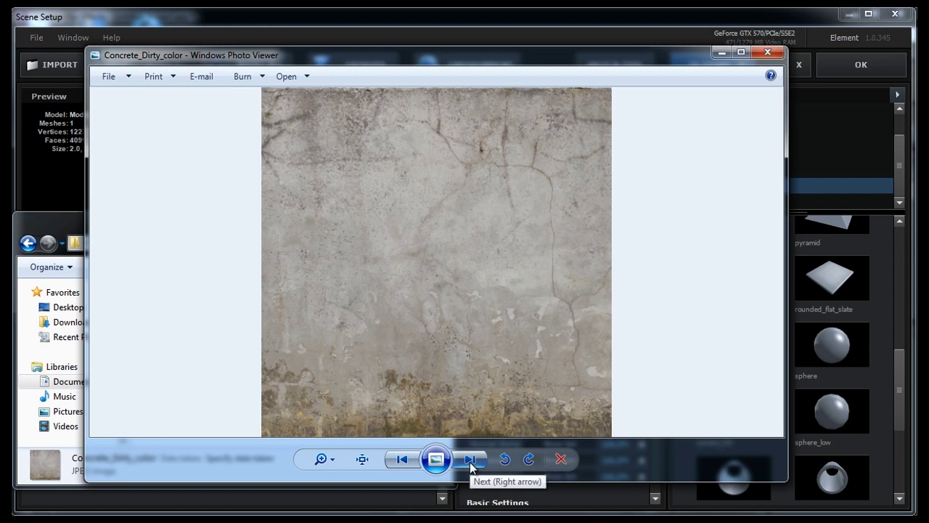
pyautogui.click(469, 460)
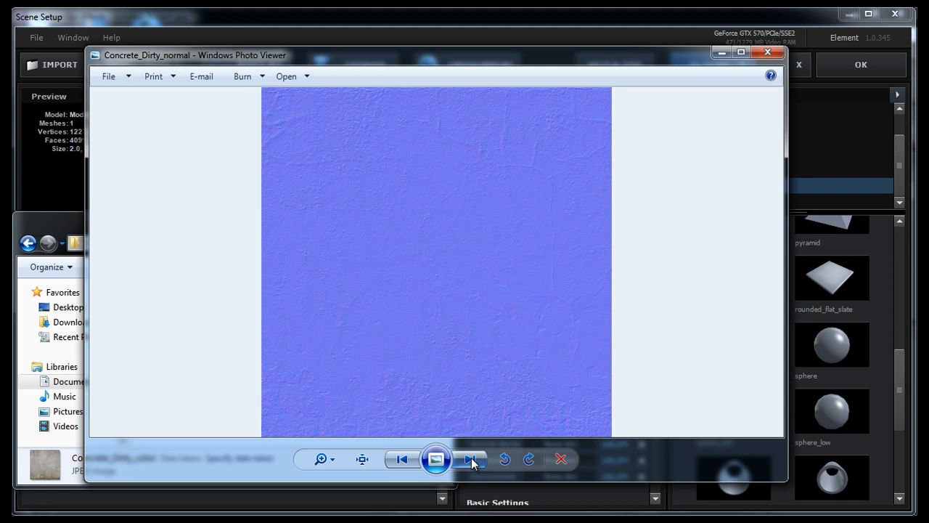
pyautogui.click(470, 459)
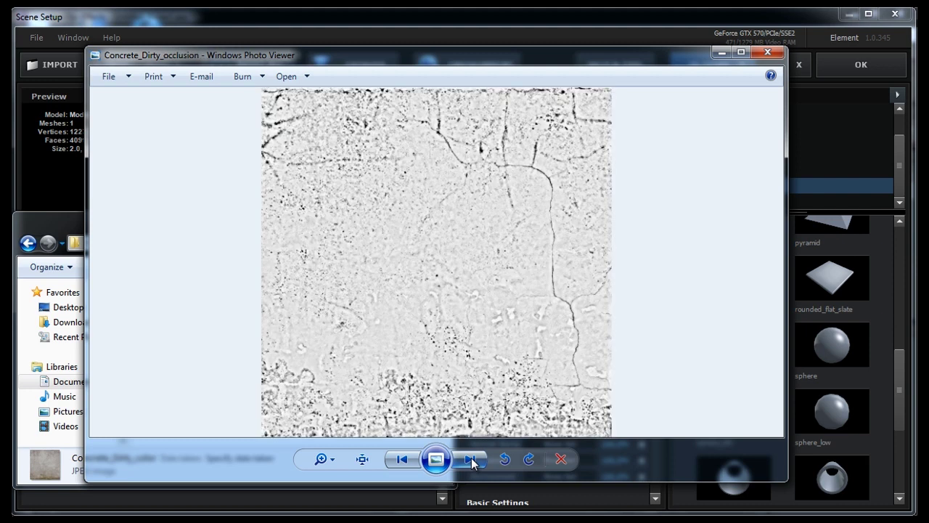
pyautogui.click(470, 459)
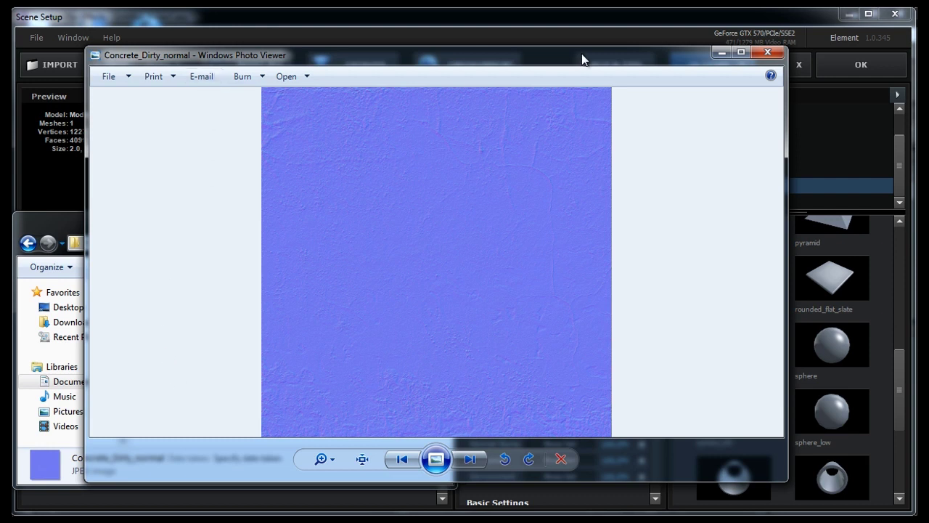
pyautogui.click(761, 53)
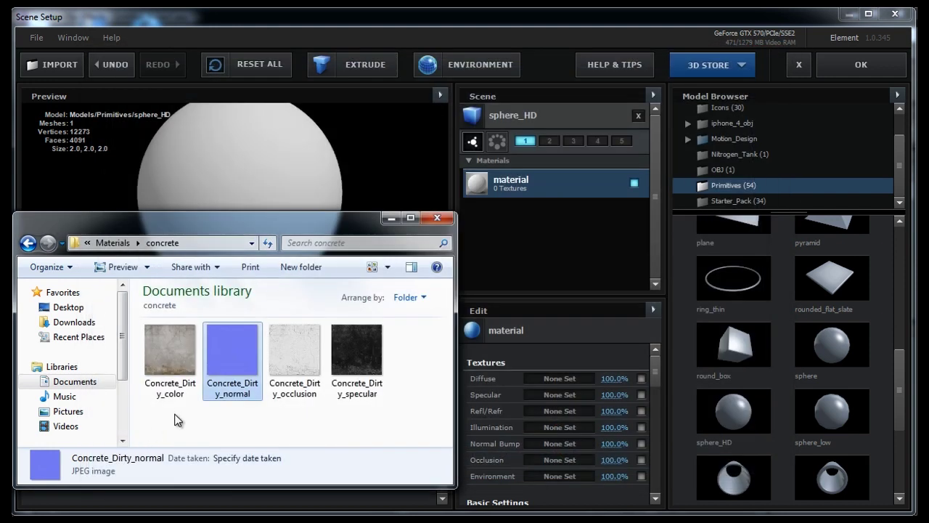
# Step: Assign the Concrete_Dirty_color image as the material's Diffuse texture
pyautogui.click(178, 419)
pyautogui.moveTo(167, 354); pyautogui.dragTo(552, 381)
pyautogui.click(512, 194)
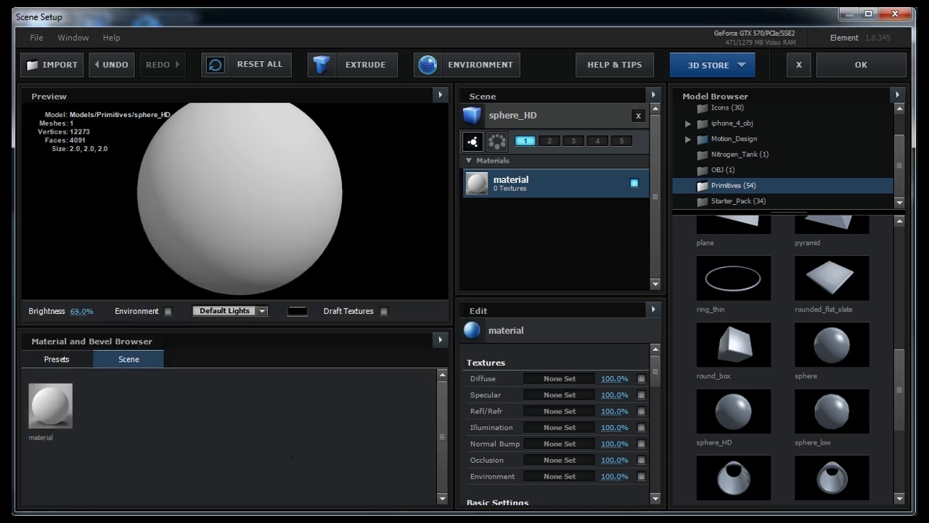
pyautogui.hotkey('alt', 'Tab')
pyautogui.moveTo(171, 354); pyautogui.dragTo(556, 378)
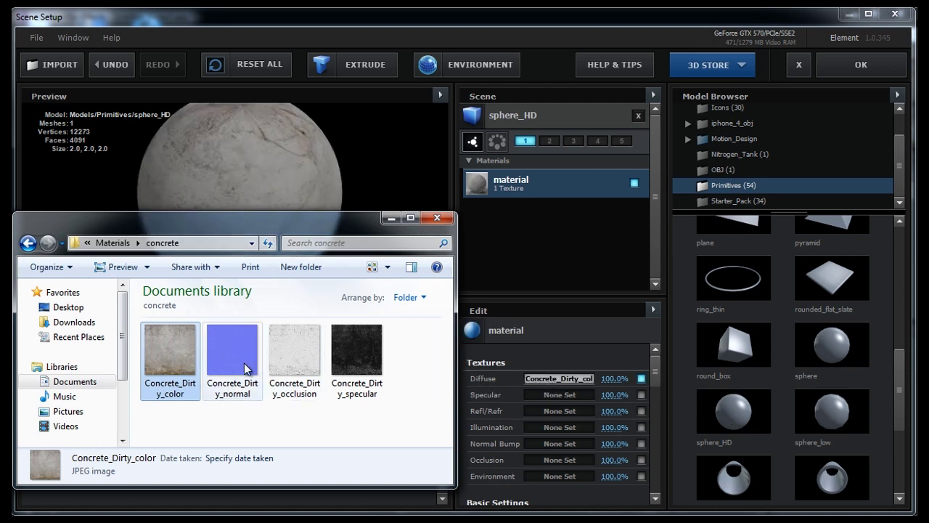
# Step: Assign Concrete_Dirty_specular to the material's Specular texture and Concrete_Dirty_normal to Normal Bump, and check the textured sphere up close
pyautogui.moveTo(347, 363); pyautogui.dragTo(549, 397)
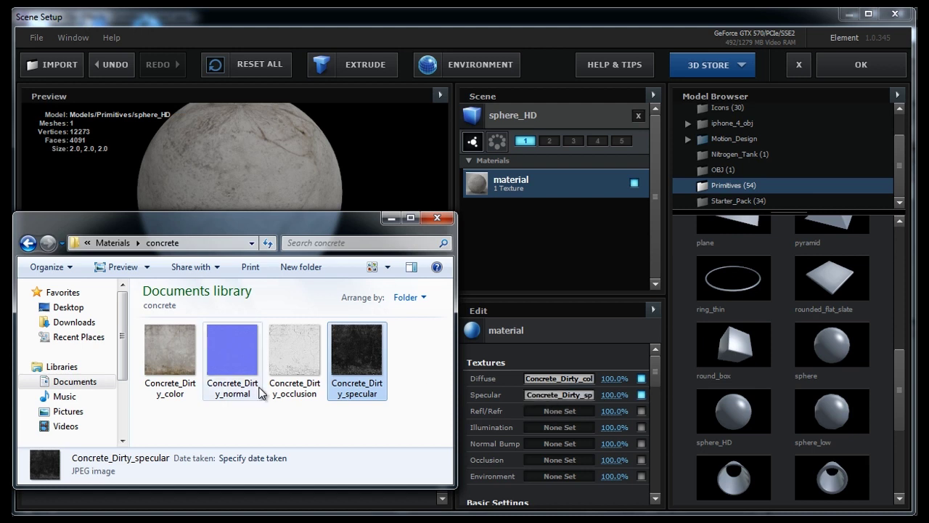
pyautogui.moveTo(220, 363); pyautogui.dragTo(539, 445)
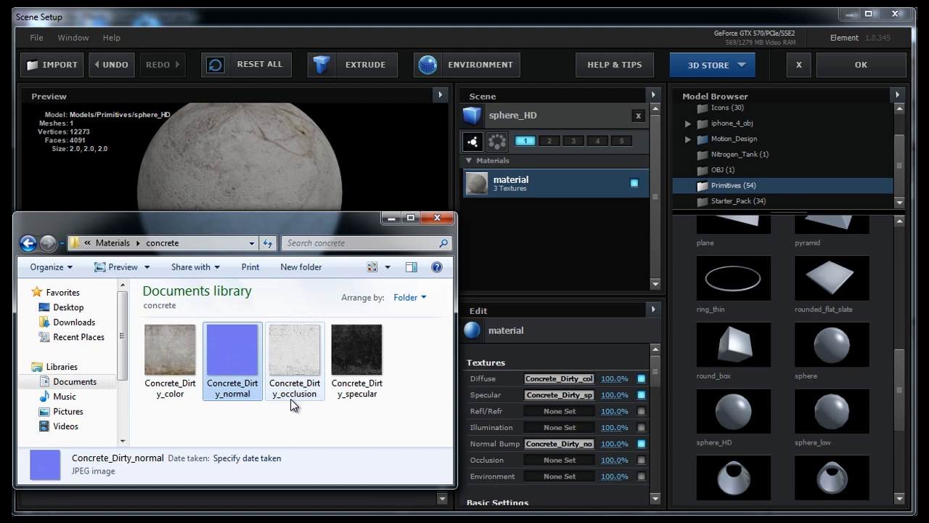
pyautogui.click(390, 217)
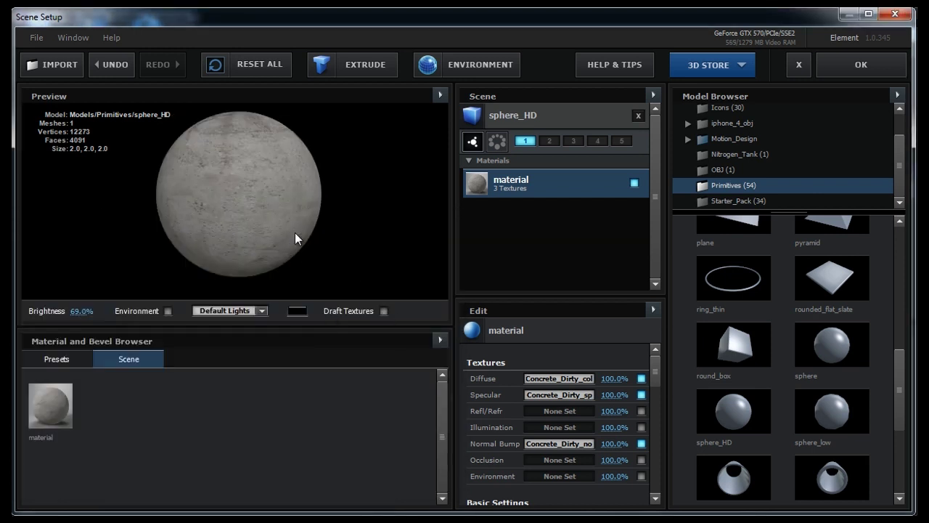
pyautogui.scroll(8, 295, 232)
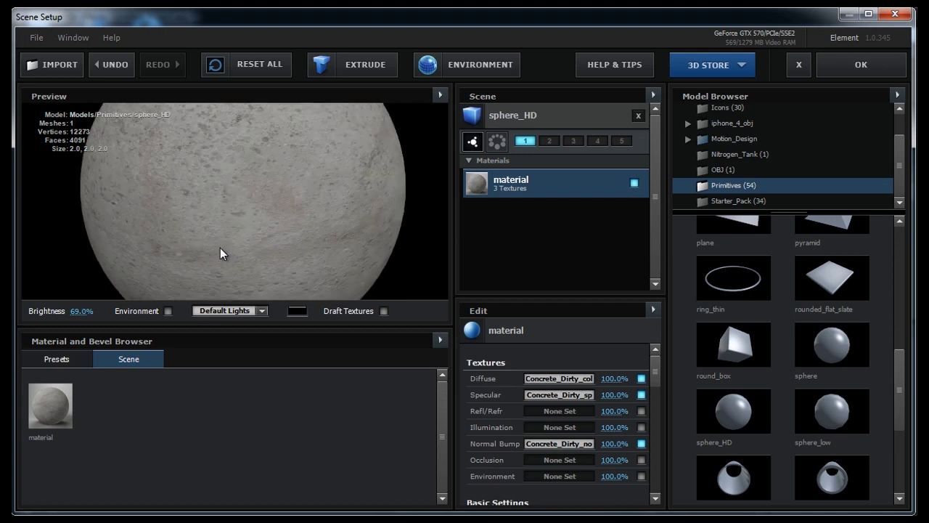
pyautogui.moveTo(220, 248); pyautogui.dragTo(296, 251)
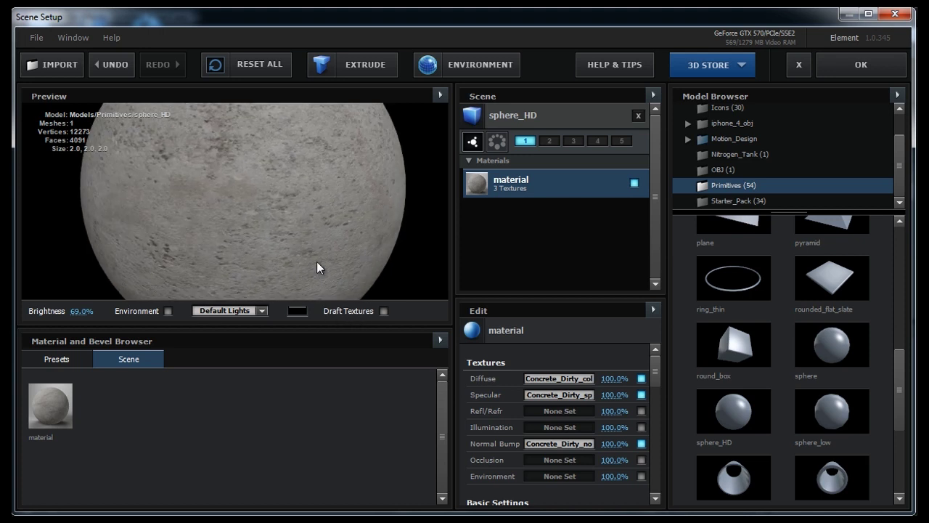
# Step: Set the concrete material's Specular to 2.05 and Shininess to 0.25, checking the highlights on the sphere
pyautogui.scroll(-5, 654, 387)
pyautogui.scroll(-2, 299, 247)
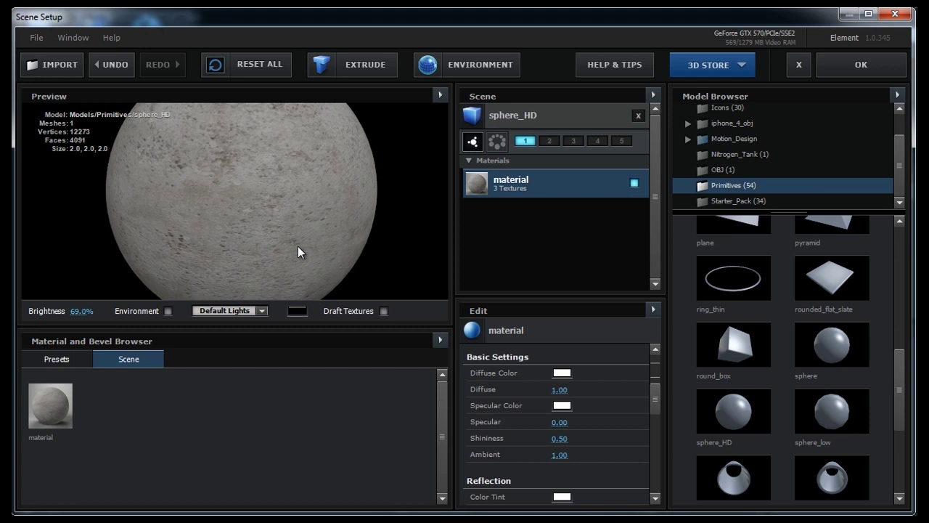
pyautogui.moveTo(558, 421); pyautogui.dragTo(654, 429)
pyautogui.moveTo(234, 244); pyautogui.dragTo(305, 250)
pyautogui.moveTo(559, 439); pyautogui.dragTo(602, 425)
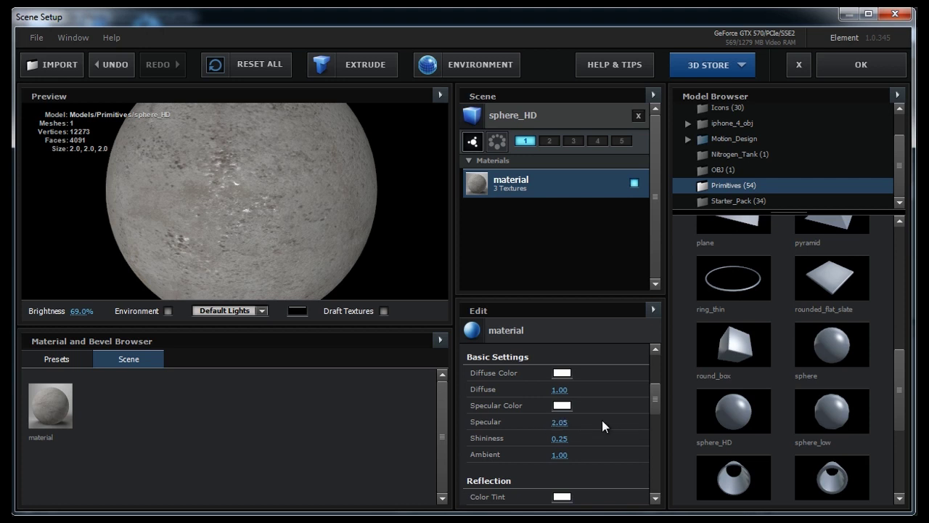
# Step: Preview the sphere under Dramatic lights with brightness at 85%, and look over the material's reflection settings
pyautogui.click(260, 313)
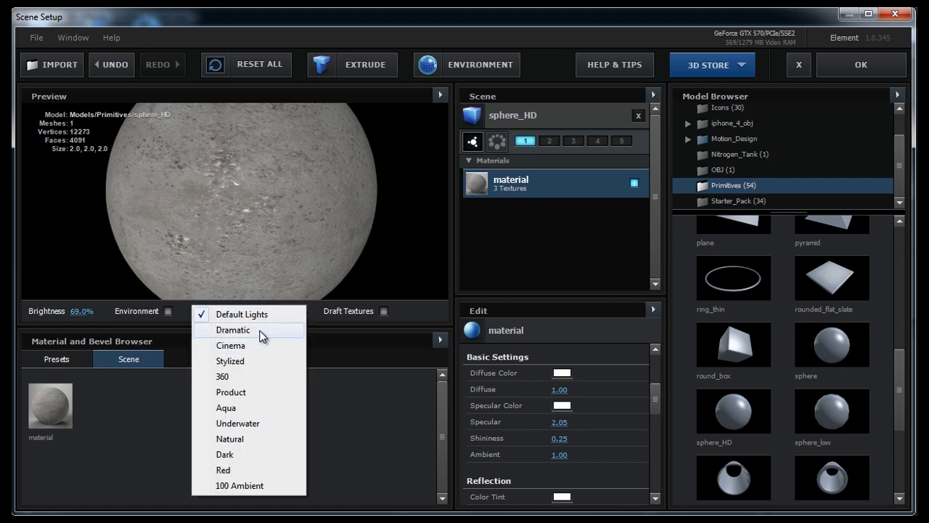
pyautogui.click(262, 336)
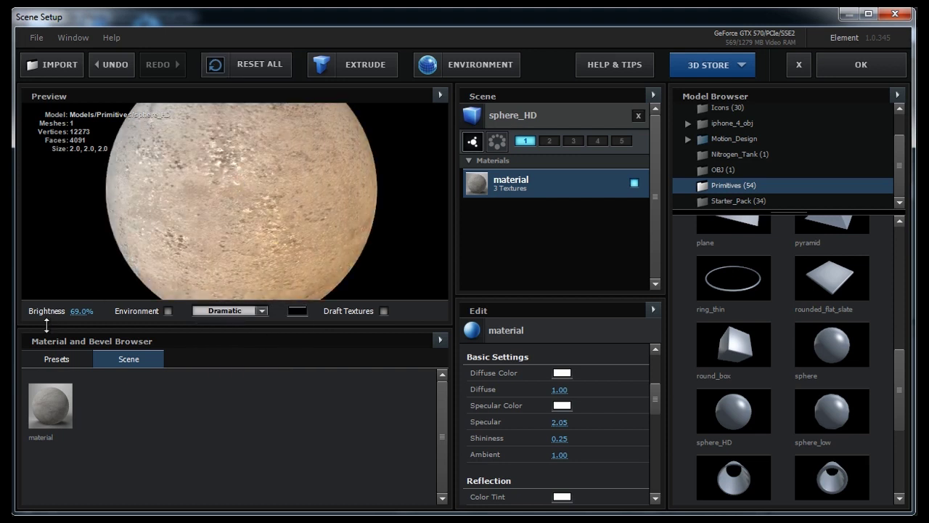
pyautogui.moveTo(81, 312); pyautogui.dragTo(104, 316)
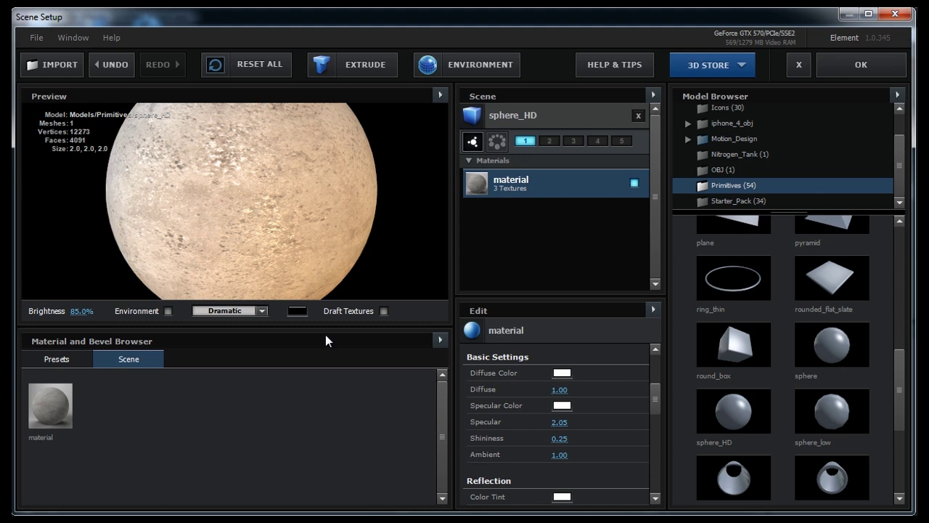
pyautogui.scroll(-3, 653, 412)
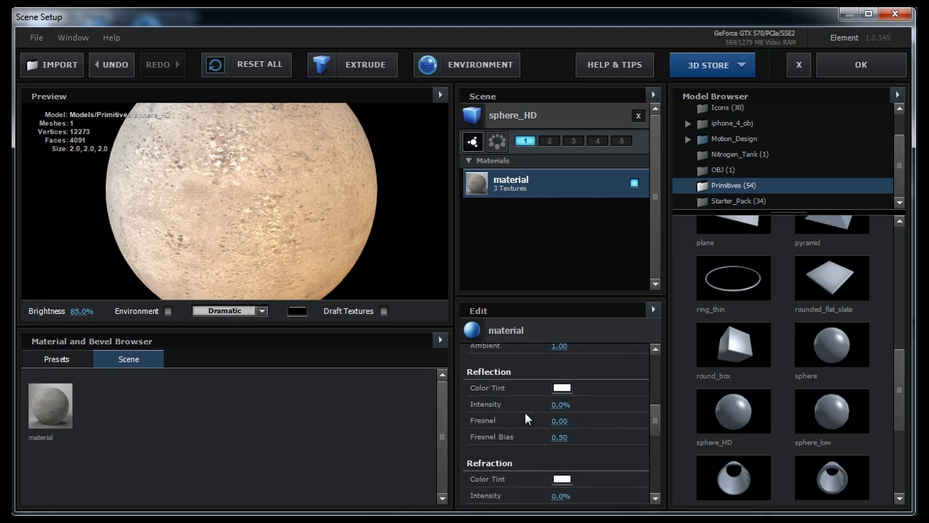
pyautogui.moveTo(652, 415); pyautogui.dragTo(656, 443)
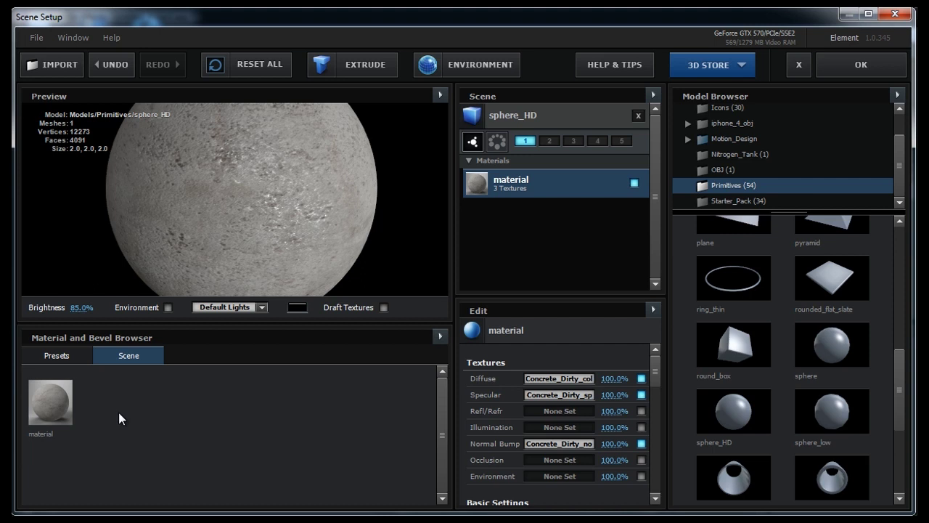
pyautogui.moveTo(228, 240)
pyautogui.mouseDown()
pyautogui.moveTo(235, 217)
pyautogui.moveTo(245, 217)
pyautogui.moveTo(229, 229)
pyautogui.mouseUp()
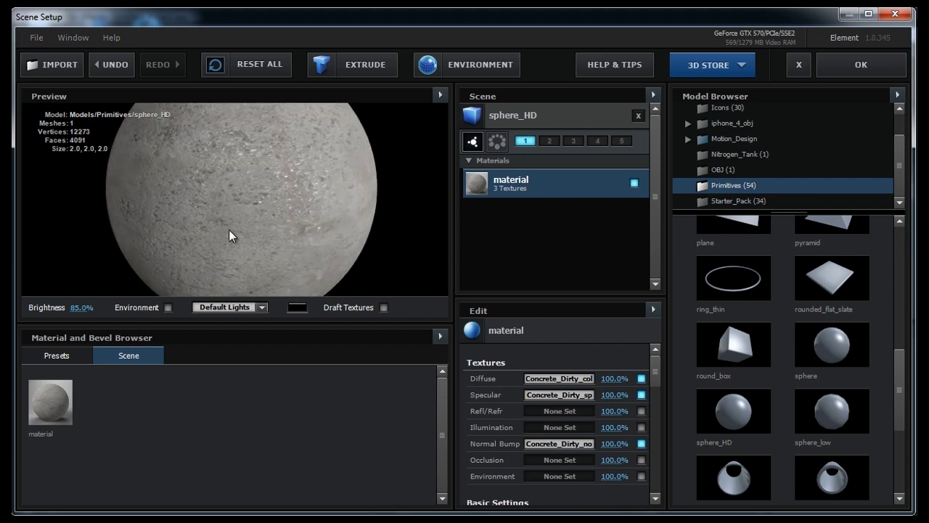
# Step: Save the material as a preset named concrete in the Materials > concrete folder, and check that folder in Windows Explorer
pyautogui.rightClick(57, 401)
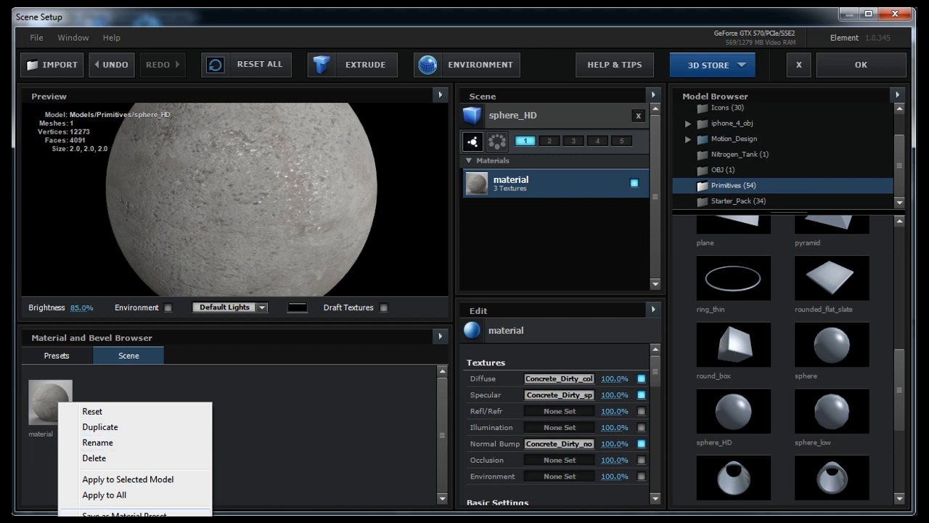
pyautogui.click(123, 515)
pyautogui.click(483, 195)
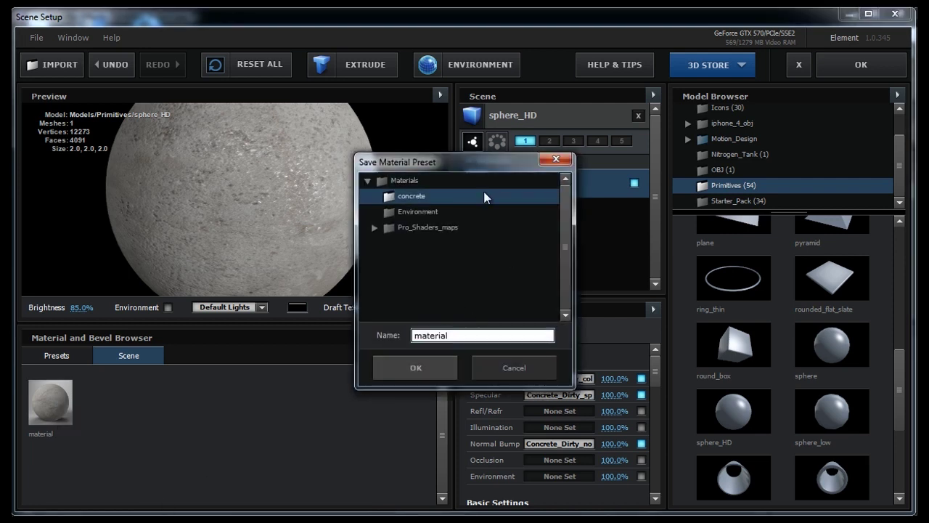
pyautogui.hotkey('alt', 'Tab')
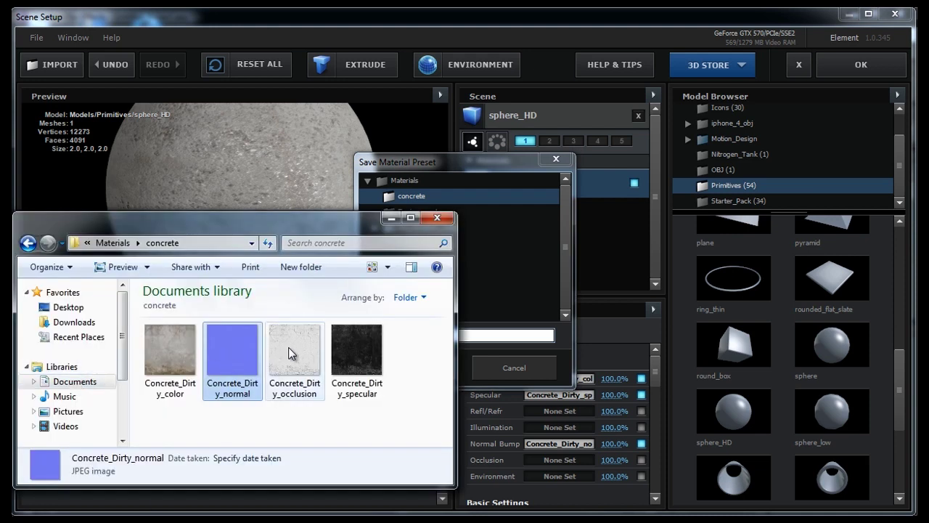
pyautogui.click(389, 219)
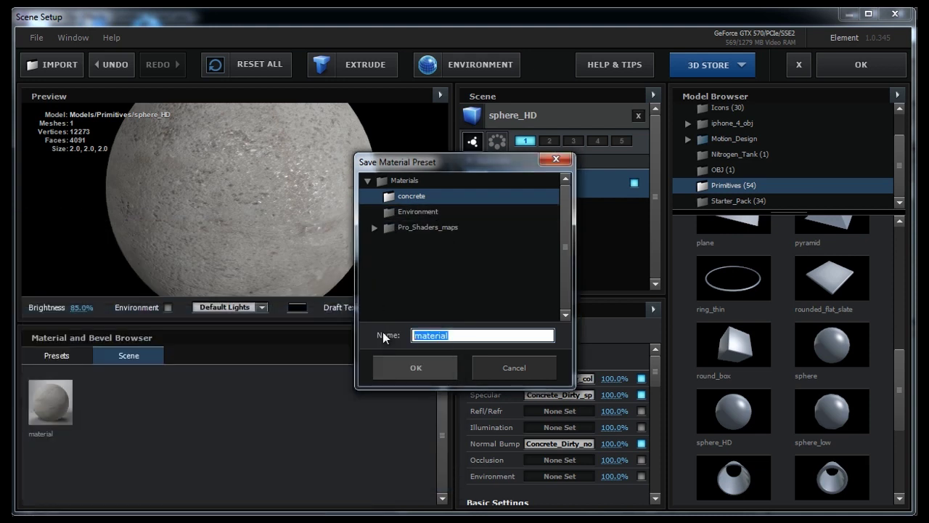
pyautogui.write('concrete')
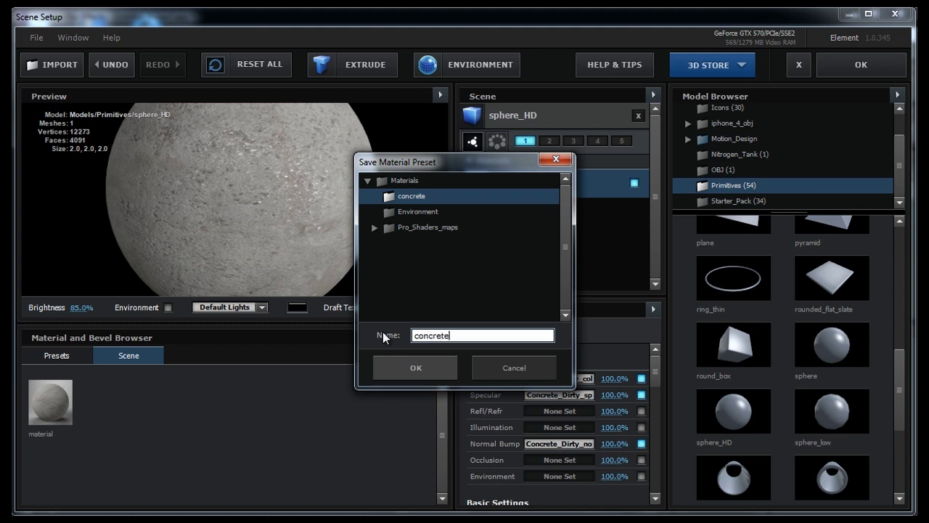
pyautogui.click(405, 364)
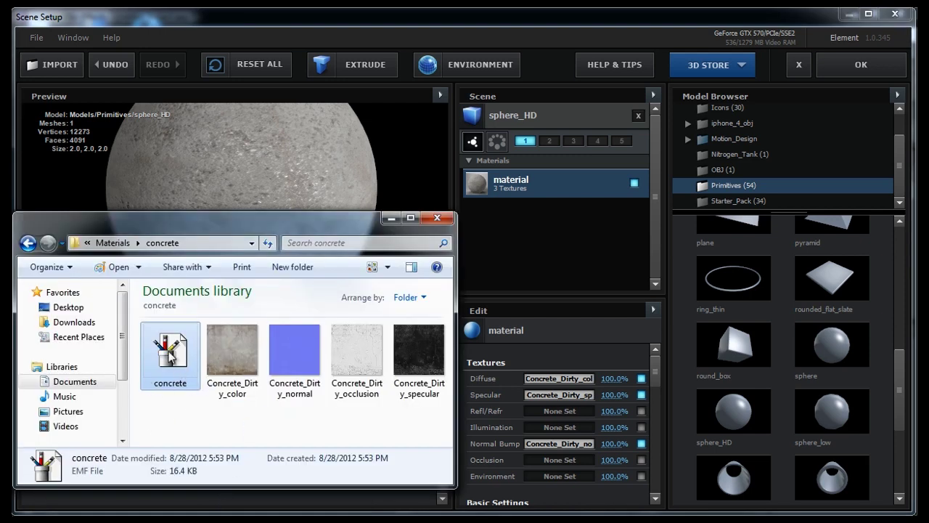
pyautogui.click(393, 218)
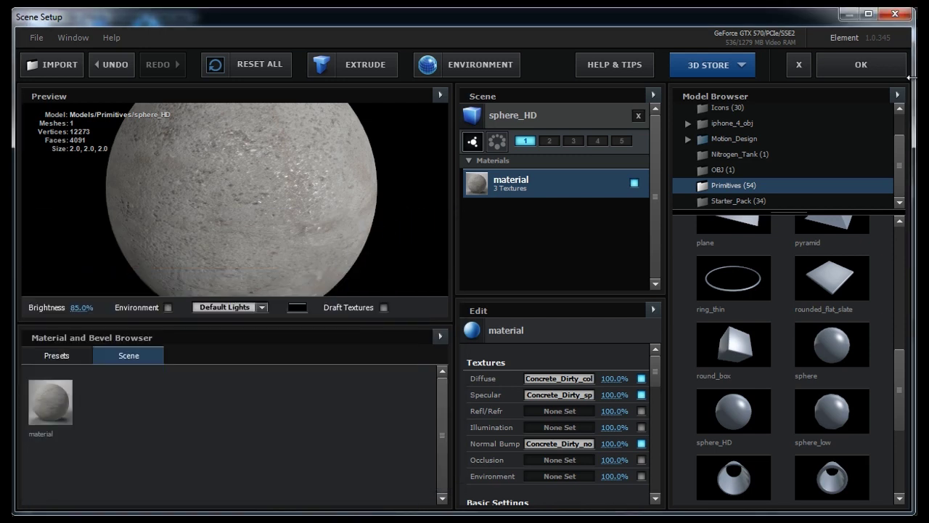
# Step: Apply the scene, reopen Scene Setup and try adding the saved concrete preset from the Materials > concrete folder
pyautogui.click(853, 67)
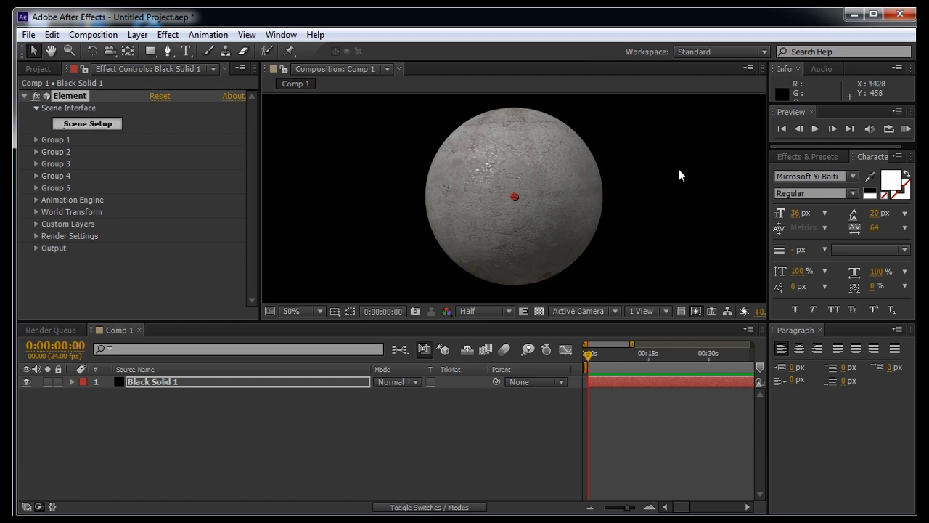
pyautogui.click(88, 124)
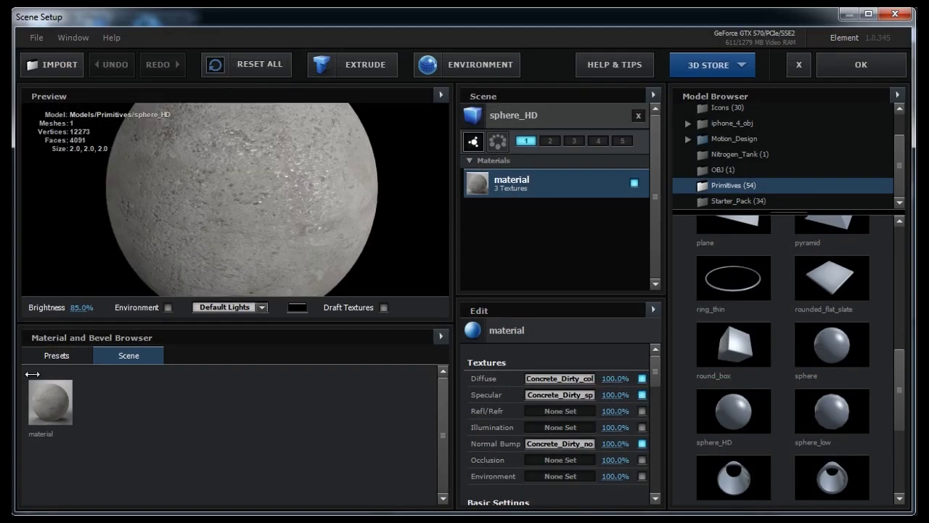
pyautogui.click(66, 358)
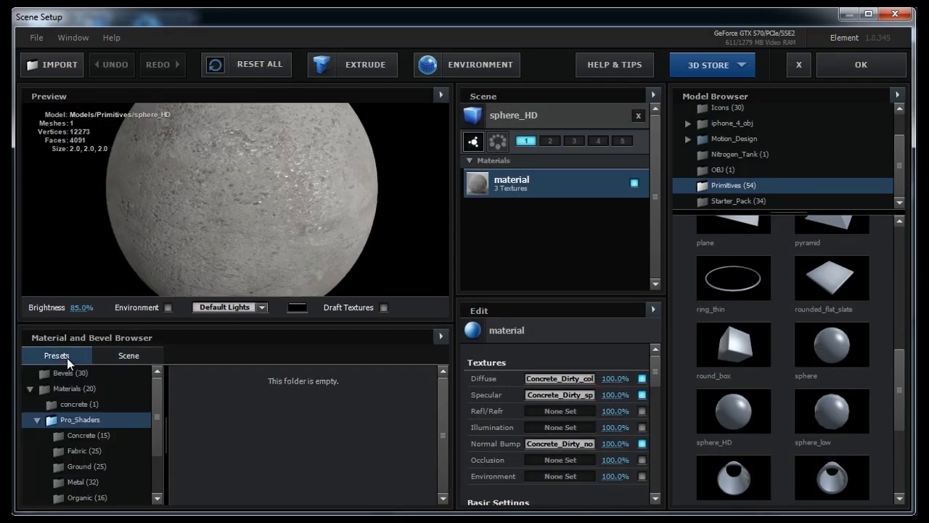
pyautogui.click(34, 388)
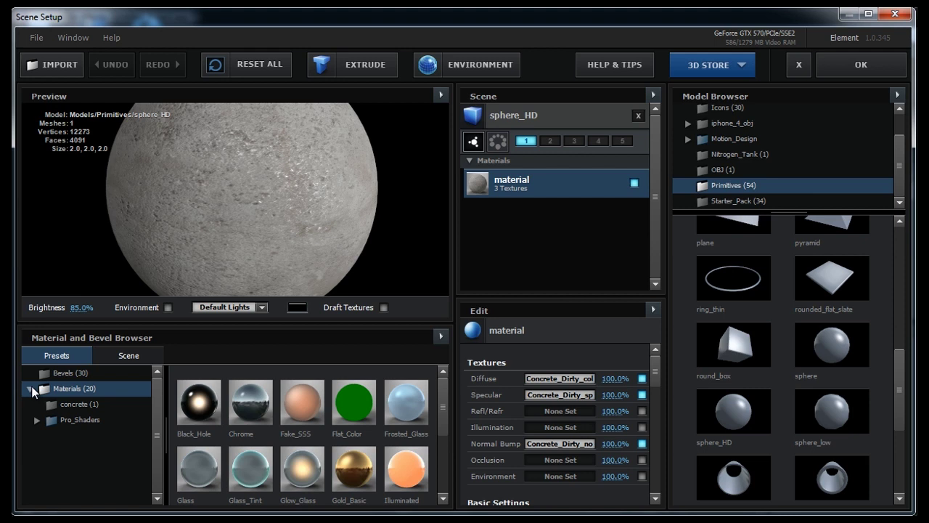
pyautogui.click(70, 404)
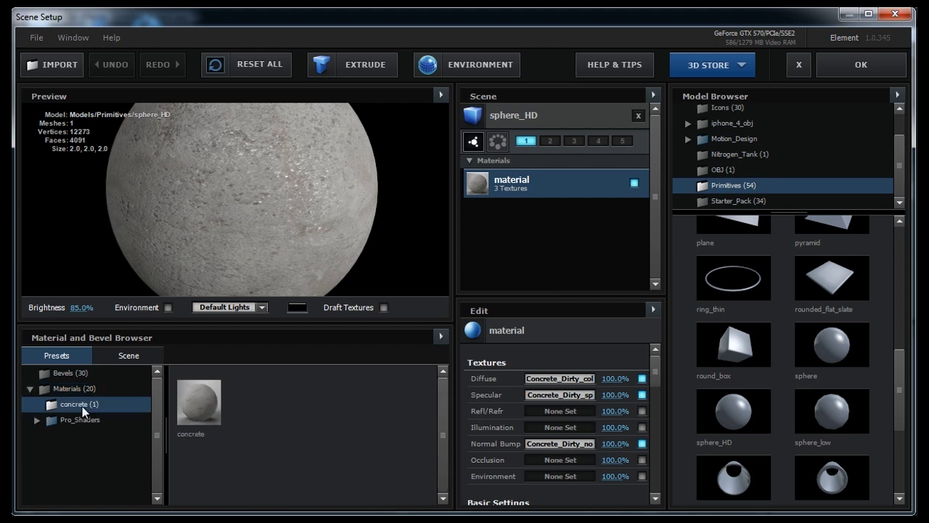
pyautogui.doubleClick(218, 399)
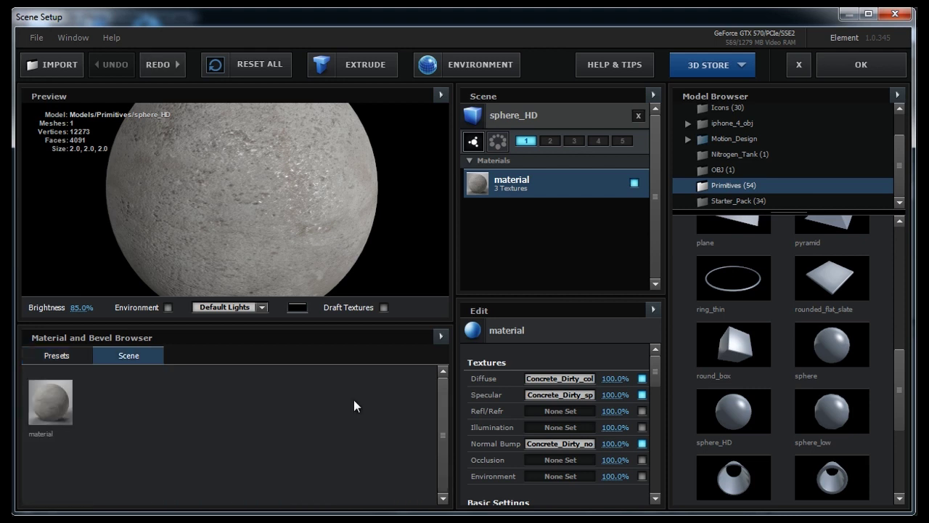
# Step: Reset the whole scene and add the round_box primitive
pyautogui.click(233, 59)
pyautogui.click(427, 293)
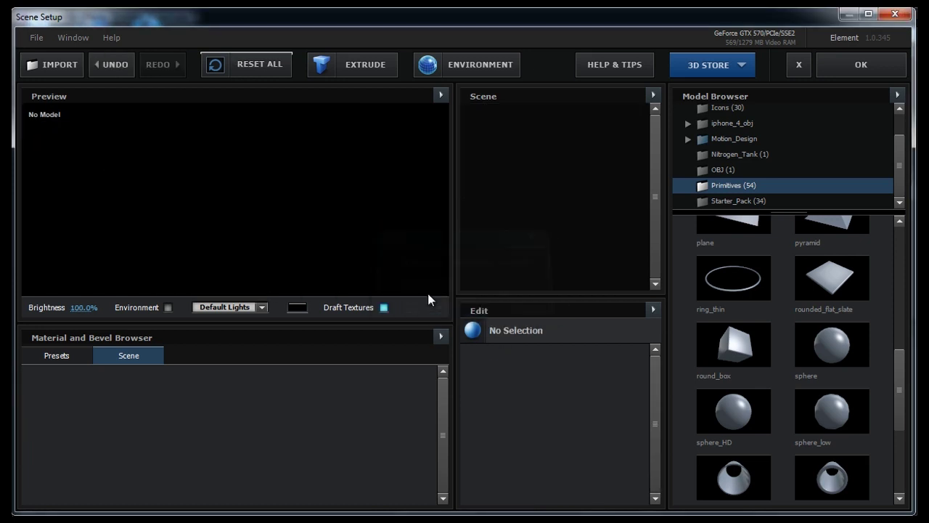
pyautogui.doubleClick(735, 347)
# Step: Add the saved concrete preset to the scene and apply it to the round_box's material
pyautogui.click(56, 355)
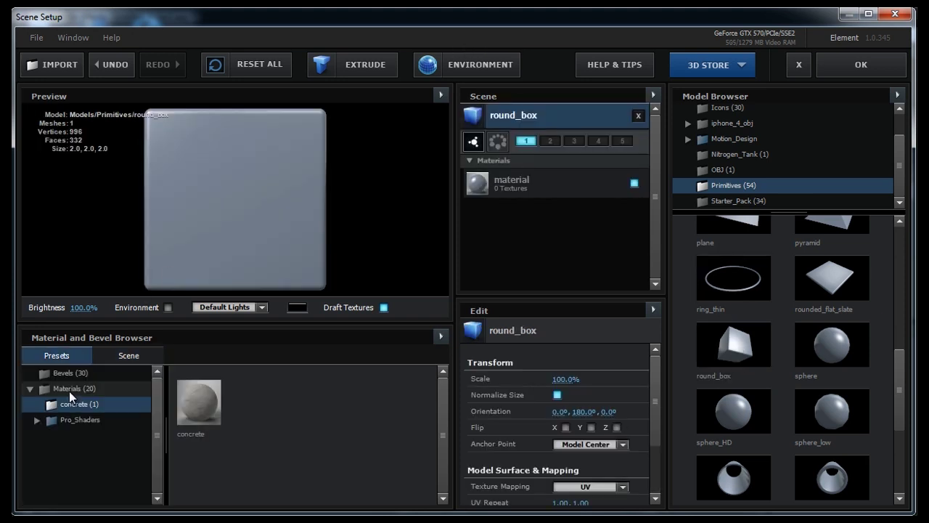
pyautogui.rightClick(205, 409)
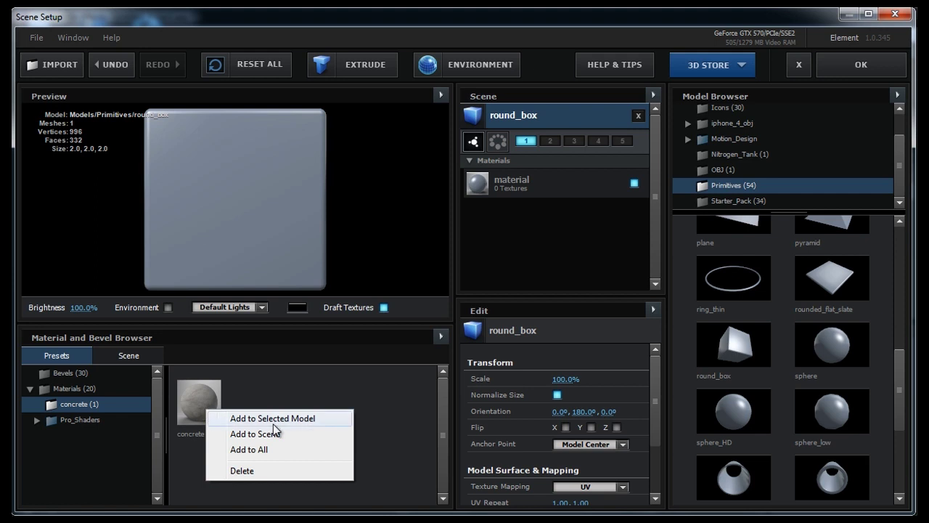
pyautogui.click(312, 434)
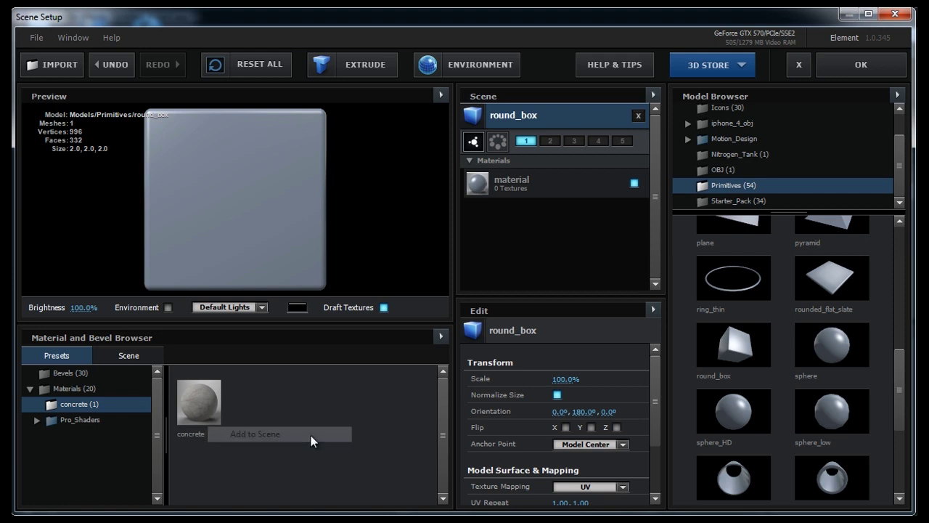
pyautogui.click(138, 358)
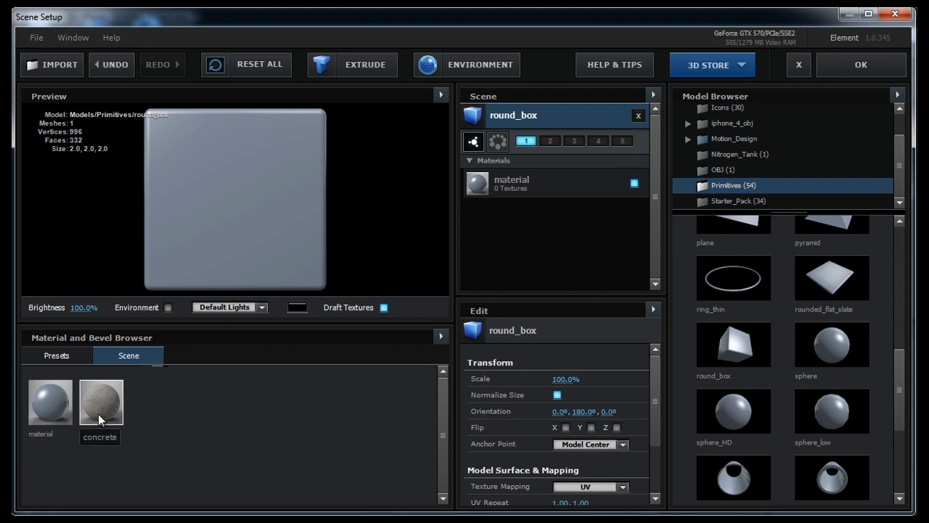
pyautogui.moveTo(98, 414); pyautogui.dragTo(523, 182)
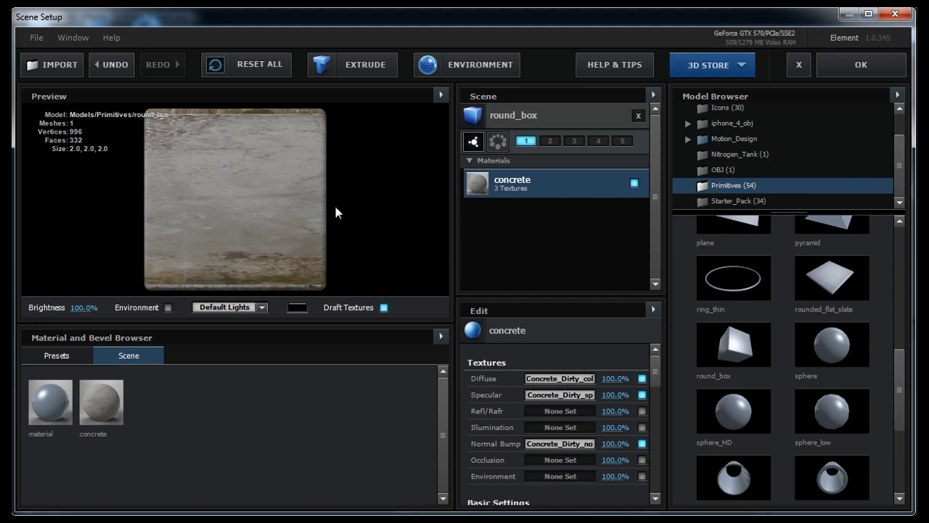
pyautogui.moveTo(336, 210); pyautogui.dragTo(286, 202)
# Step: Set the round_box's Texture Mapping to Box (Preserve Aspect Ratio) and inspect the cube from several angles
pyautogui.click(624, 121)
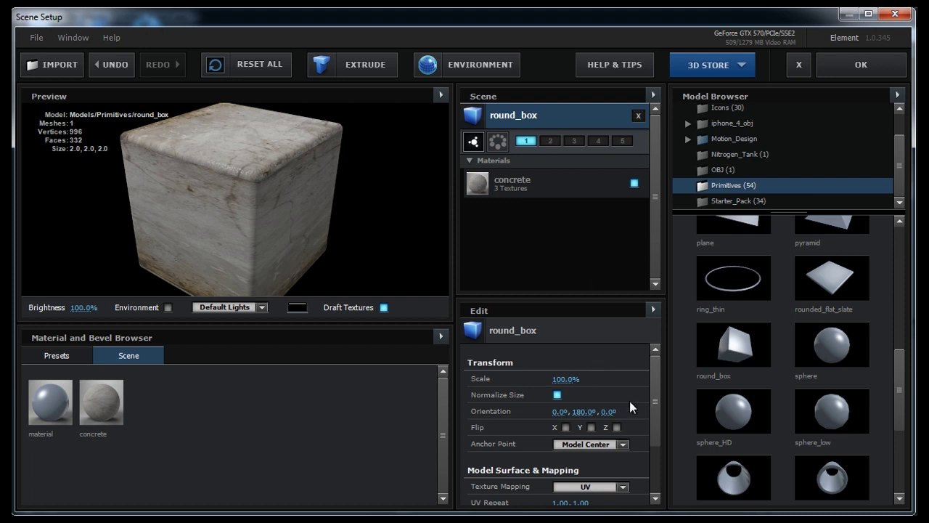
pyautogui.scroll(-2, 629, 403)
pyautogui.click(614, 436)
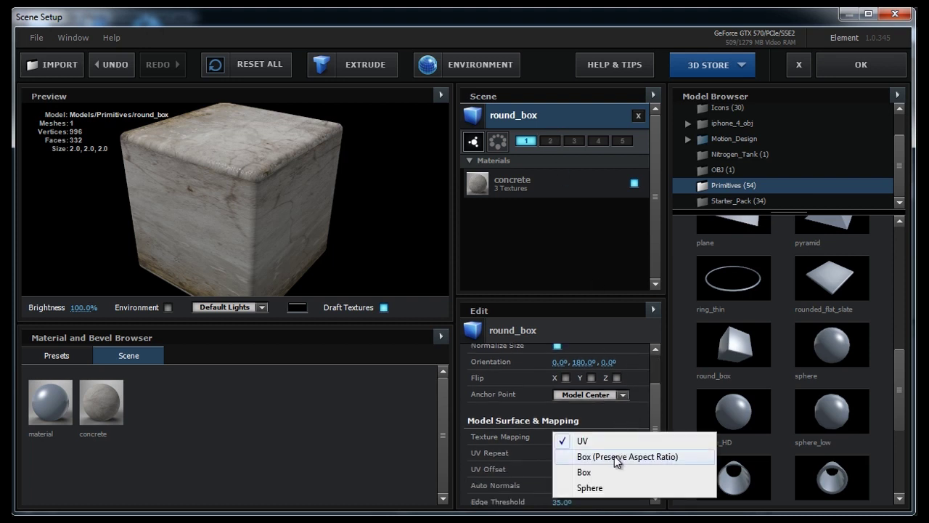
pyautogui.click(614, 457)
pyautogui.moveTo(294, 213); pyautogui.dragTo(210, 191)
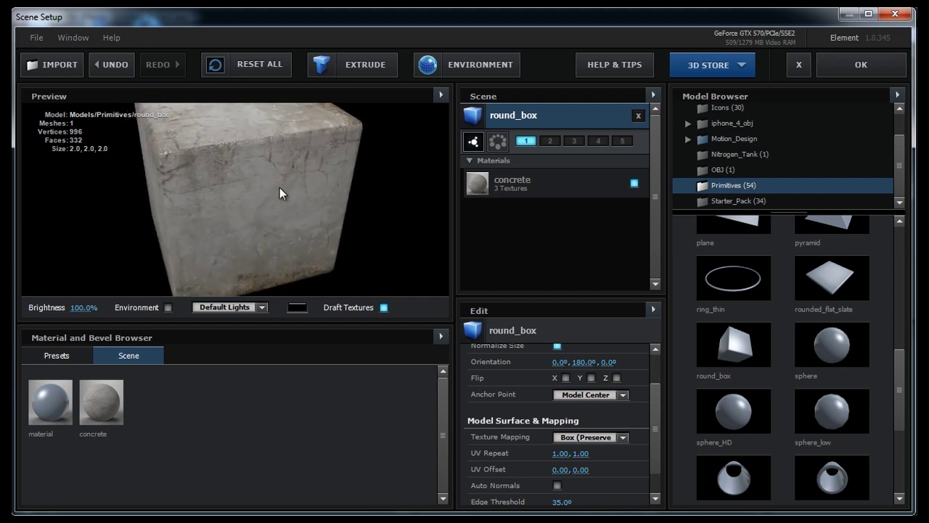
pyautogui.moveTo(280, 187); pyautogui.dragTo(290, 218)
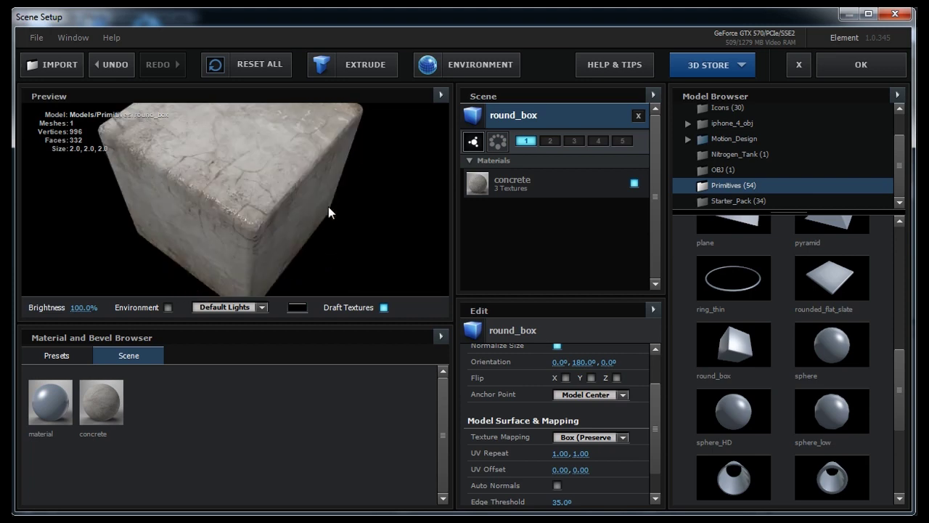